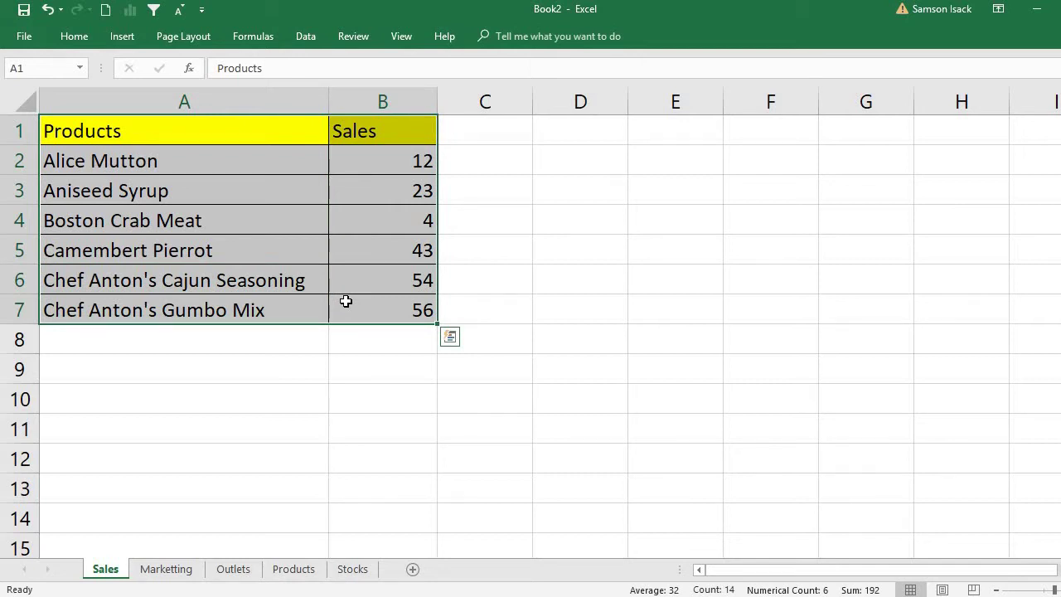
Step: Copy the Products and Sales table in A1:B7 and paste it transposed starting at cell A9
click(288, 136)
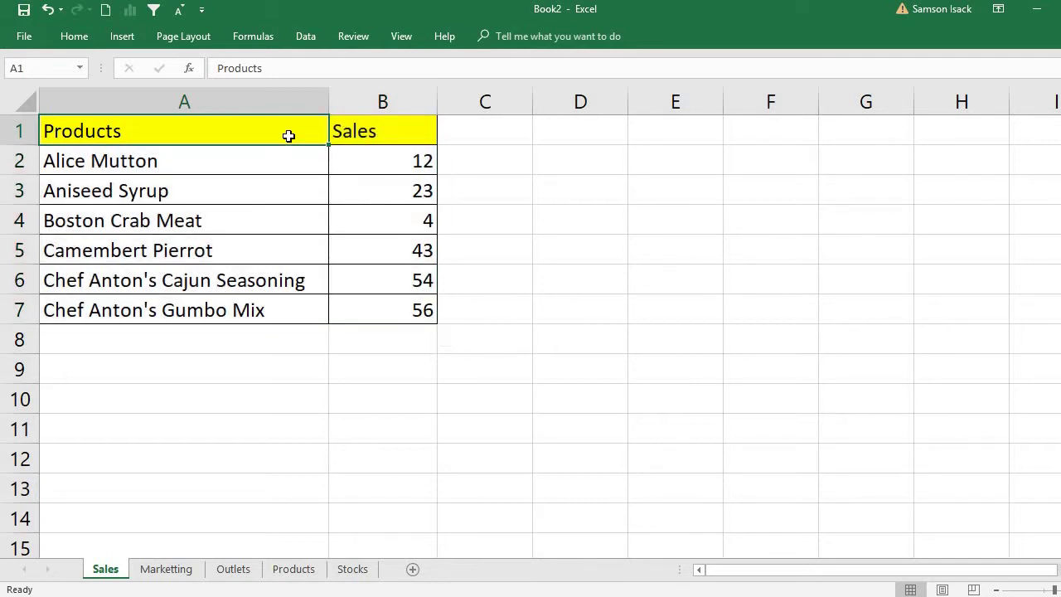
drag(287, 136, 357, 312)
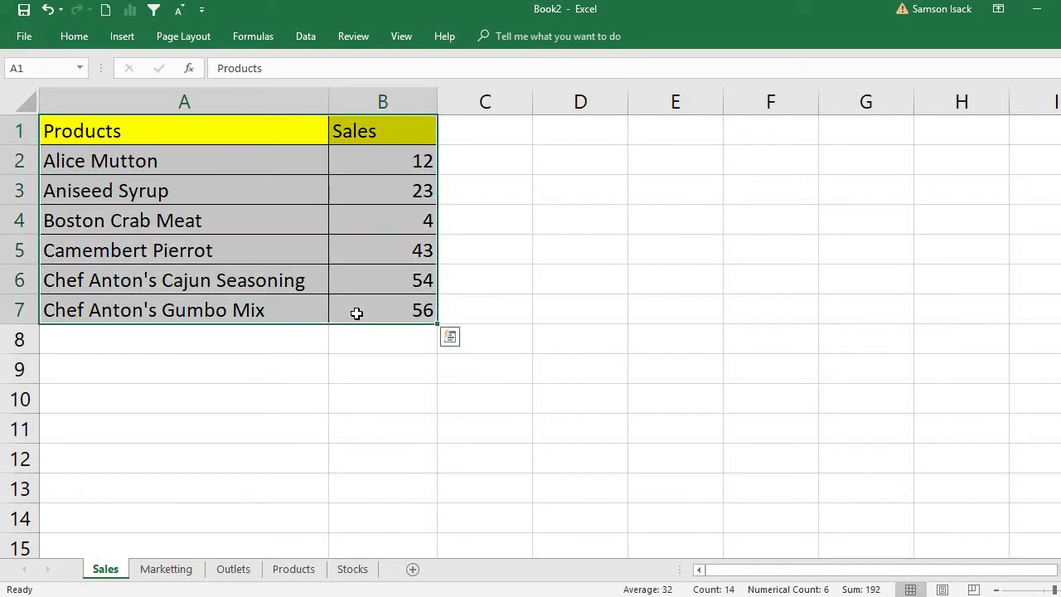
right_click(259, 239)
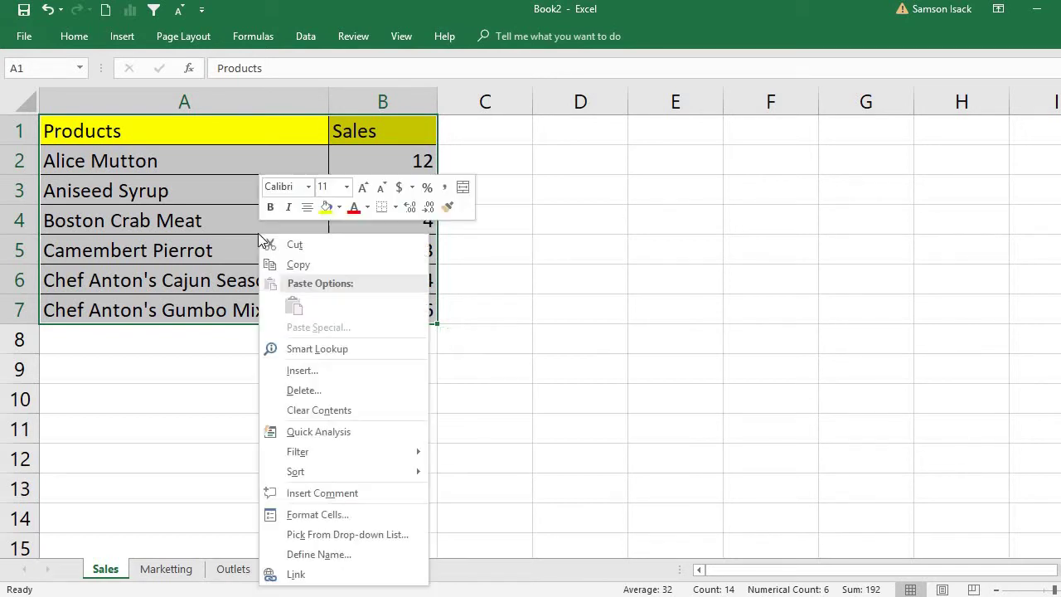
click(303, 264)
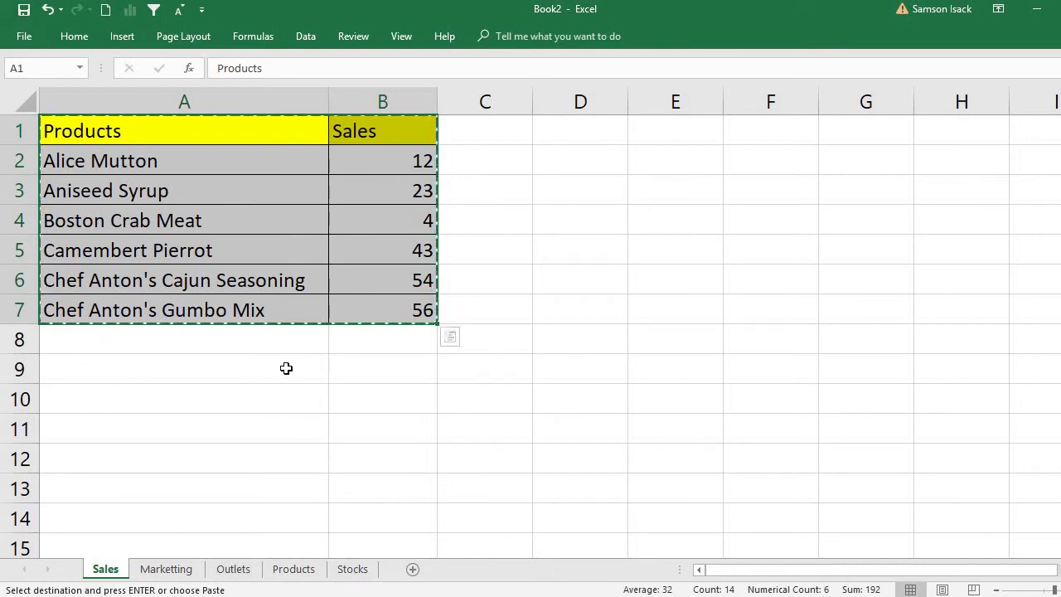
click(133, 377)
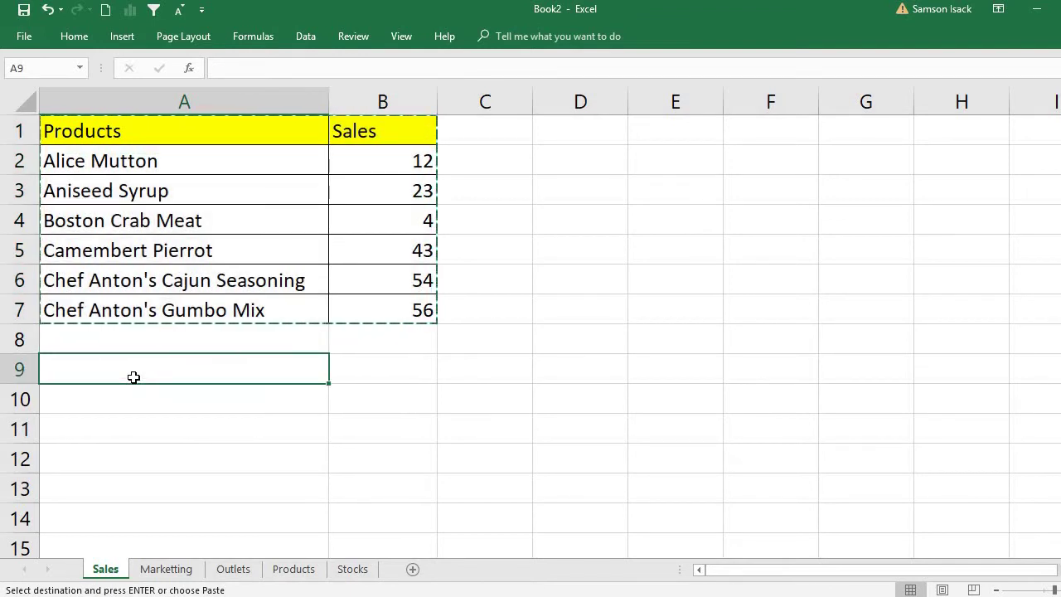
right_click(134, 377)
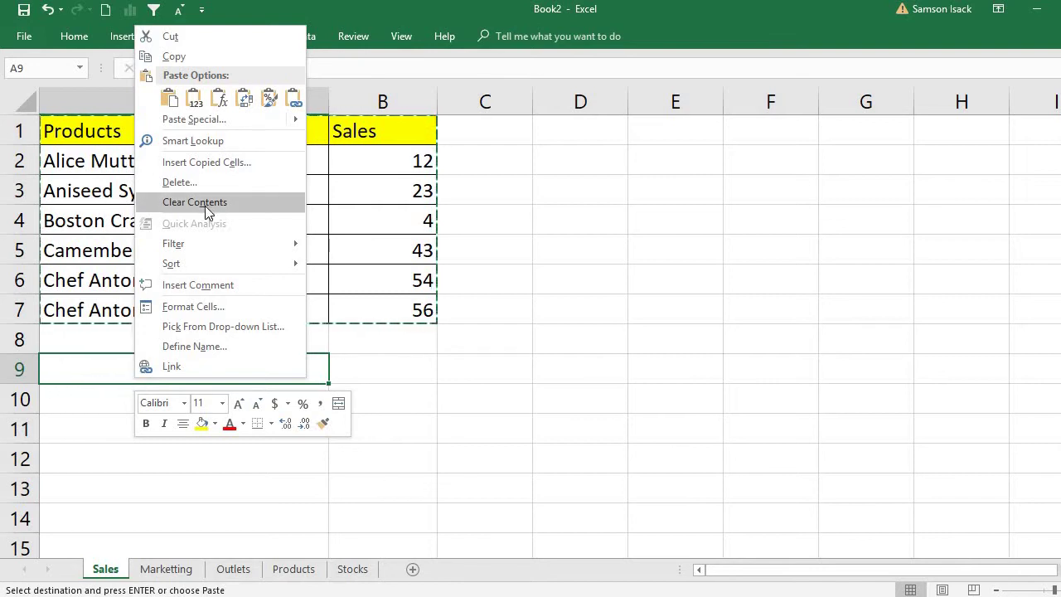
click(243, 101)
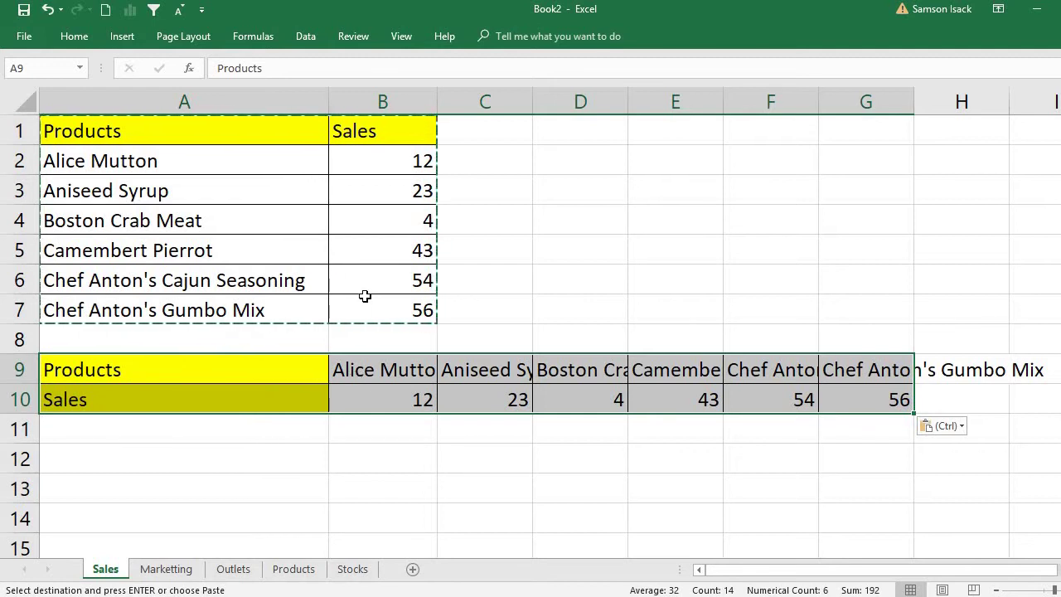
Step: Set the Boston Crab Meat sales figure in the original table to 44
click(382, 221)
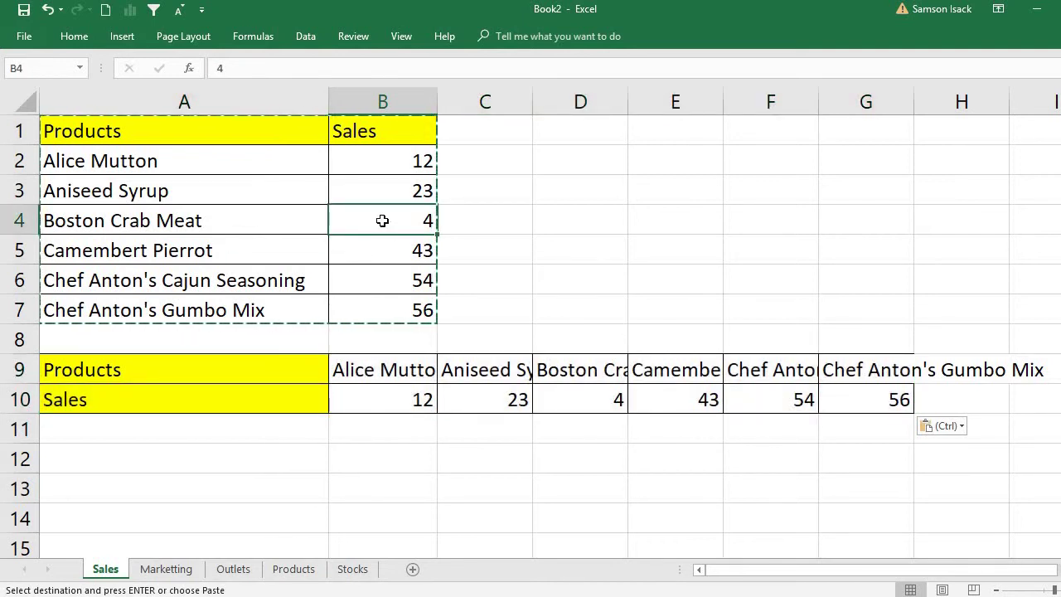
text(44)
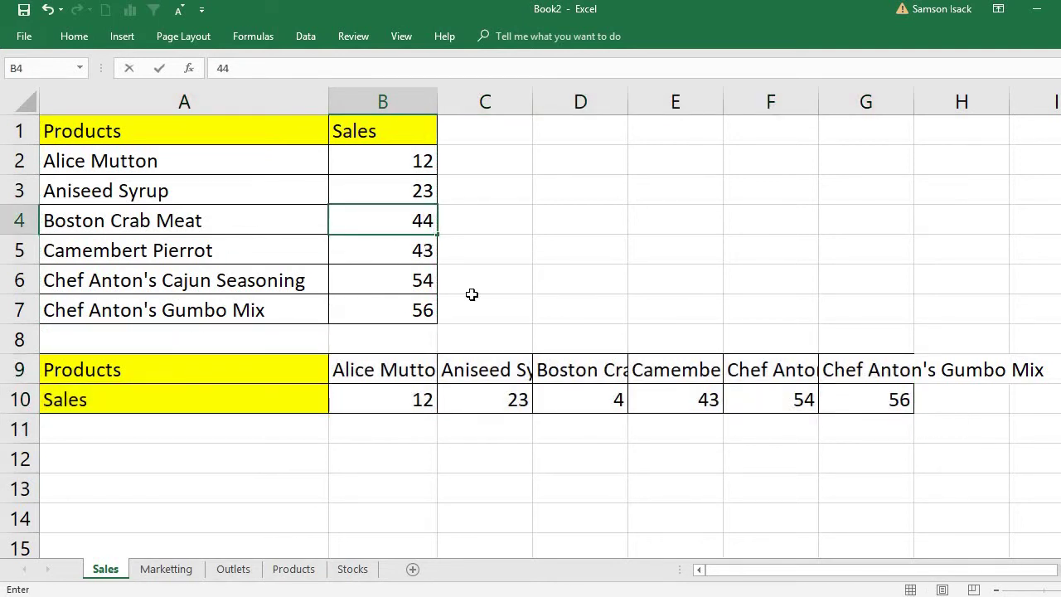
key(Return)
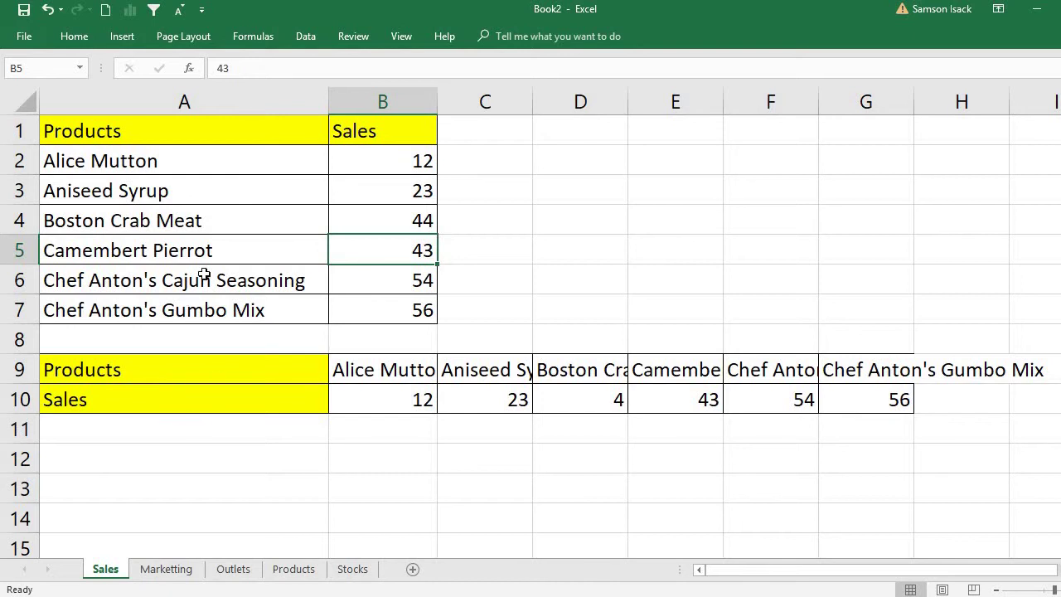
Step: Examine the columns and rows of the original table A1:B7 to determine its dimensions
click(152, 138)
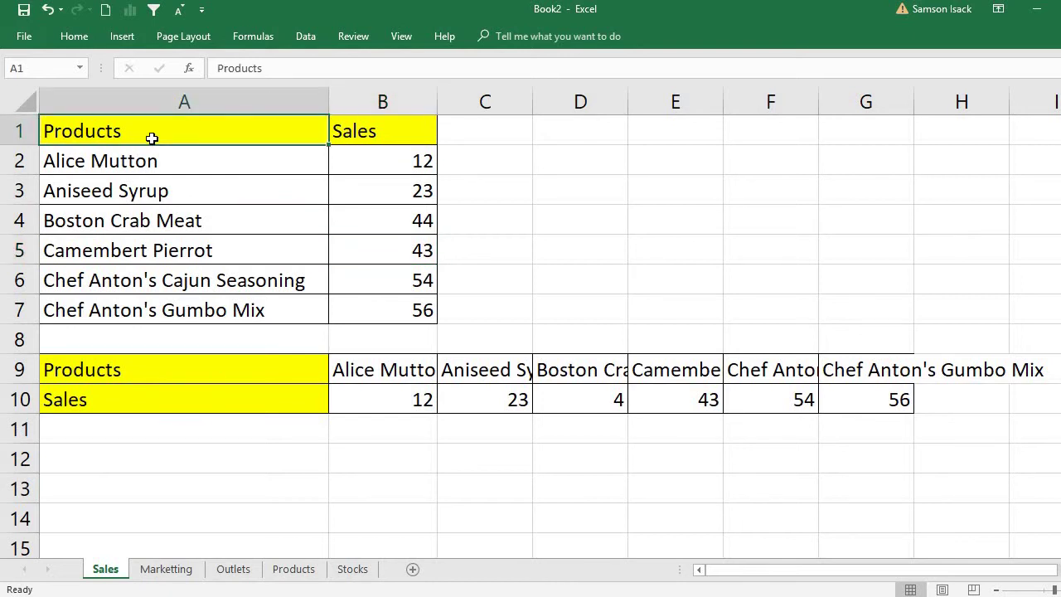
drag(152, 138, 157, 326)
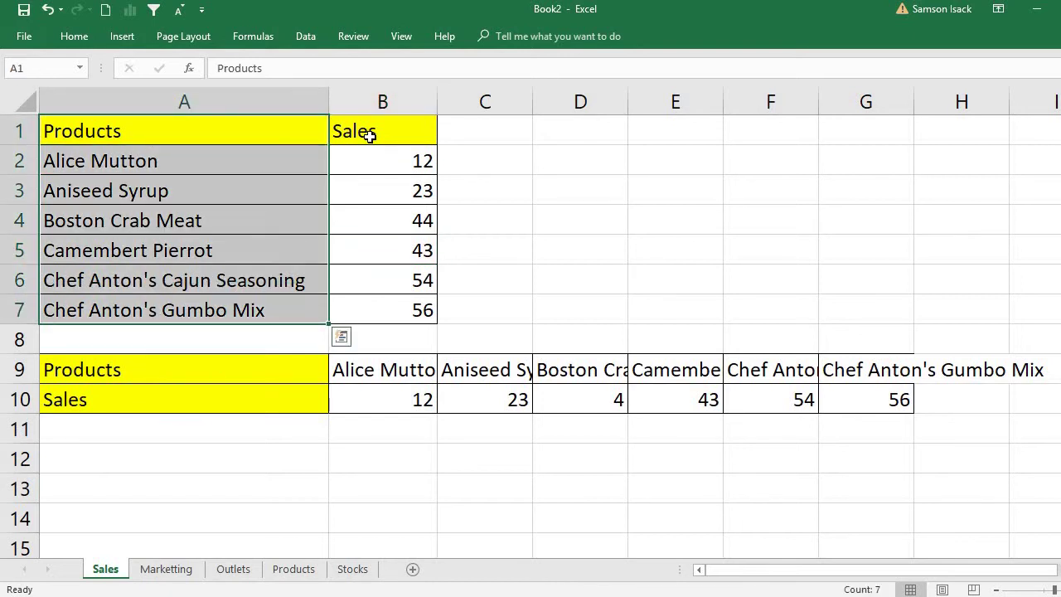
drag(369, 135, 390, 304)
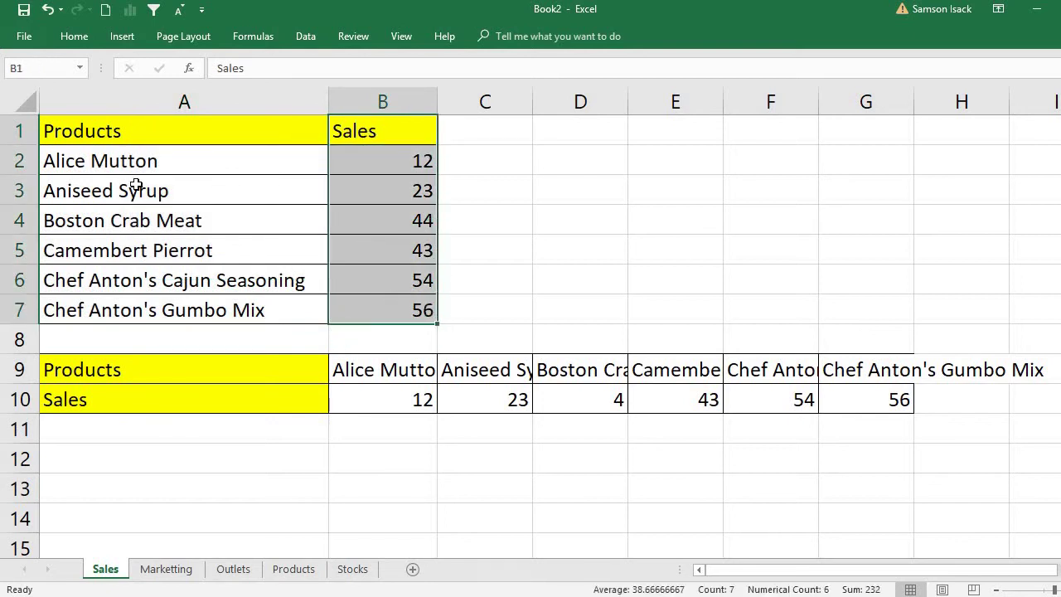
click(106, 135)
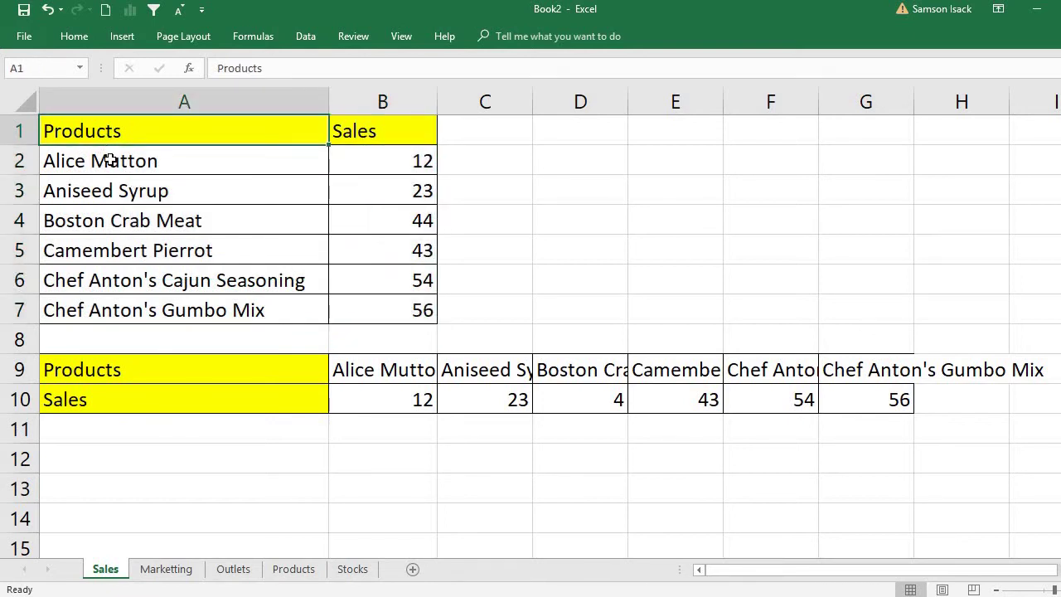
click(111, 161)
click(81, 310)
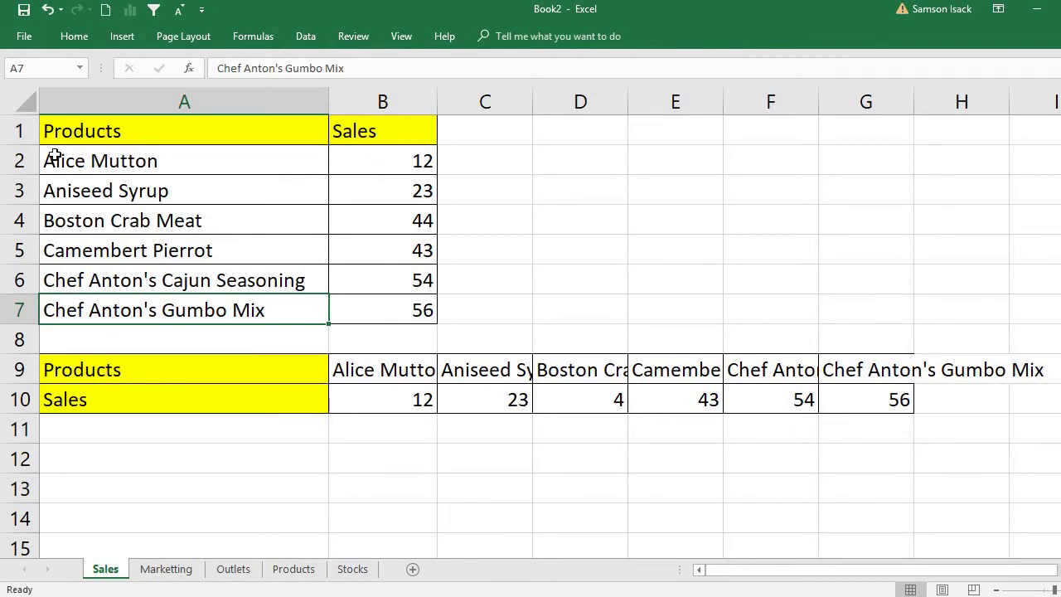
drag(24, 135, 17, 309)
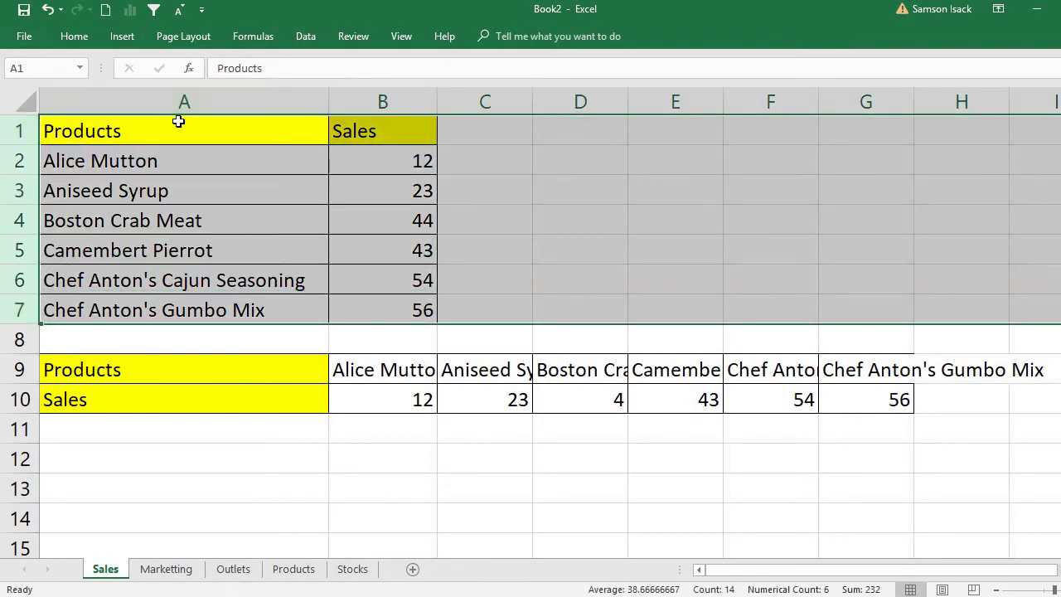
click(288, 128)
mouse_move(287, 129)
mouse_down()
mouse_move(384, 138)
mouse_move(407, 306)
mouse_up()
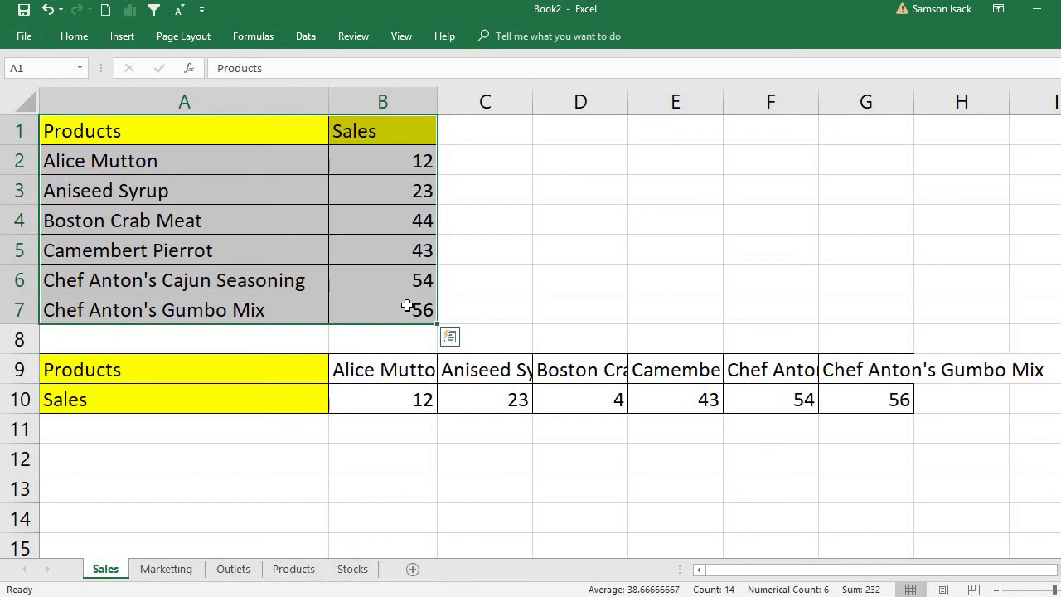
Step: Note the original table's dimensions as 7X2 in cell D1 and the transposed dimensions as 2X7 in cell E1
click(572, 132)
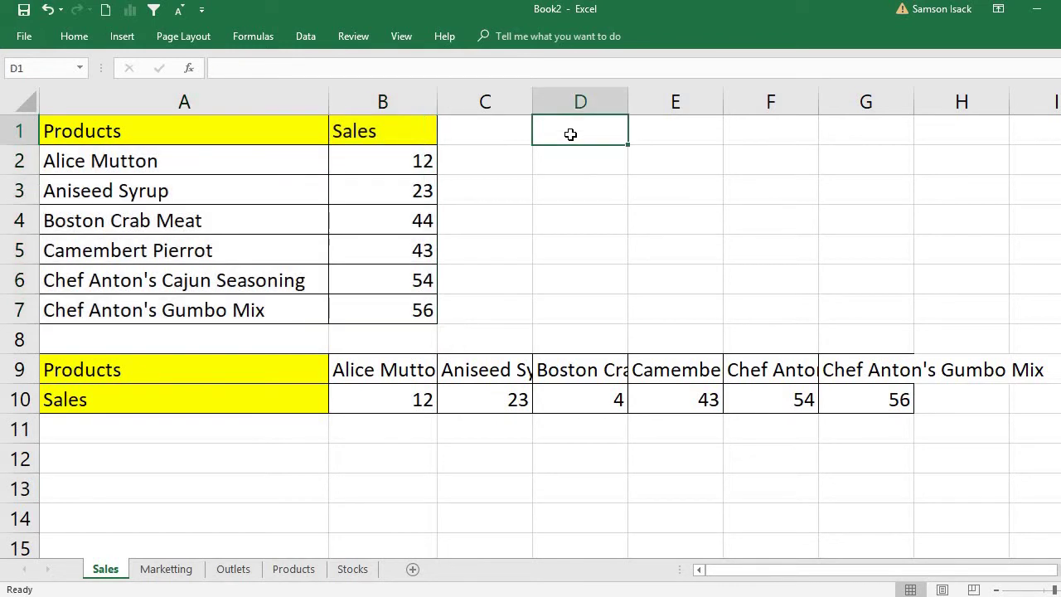
text(7)
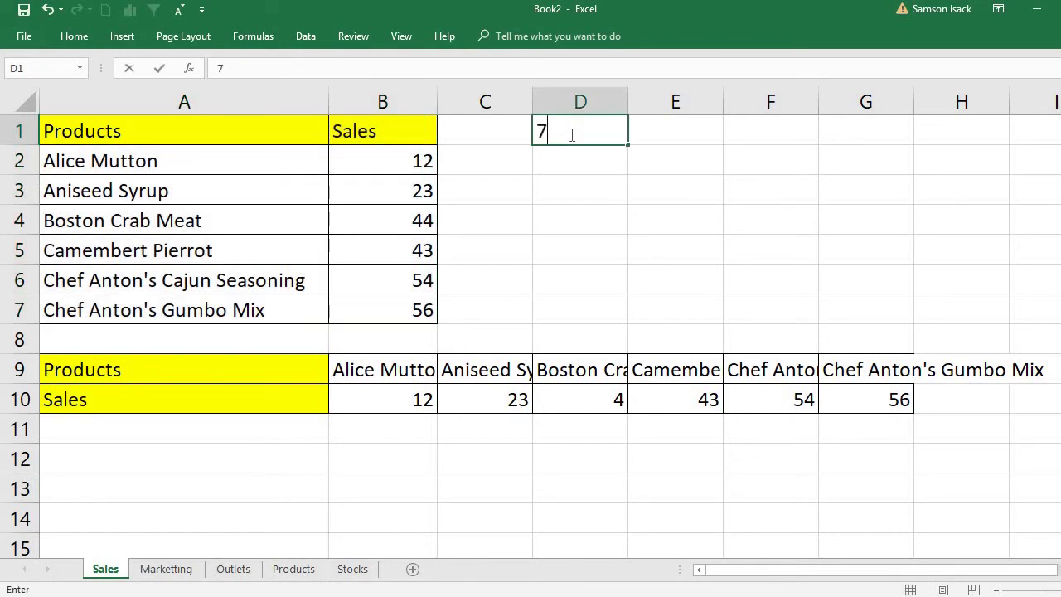
text(X2)
click(591, 159)
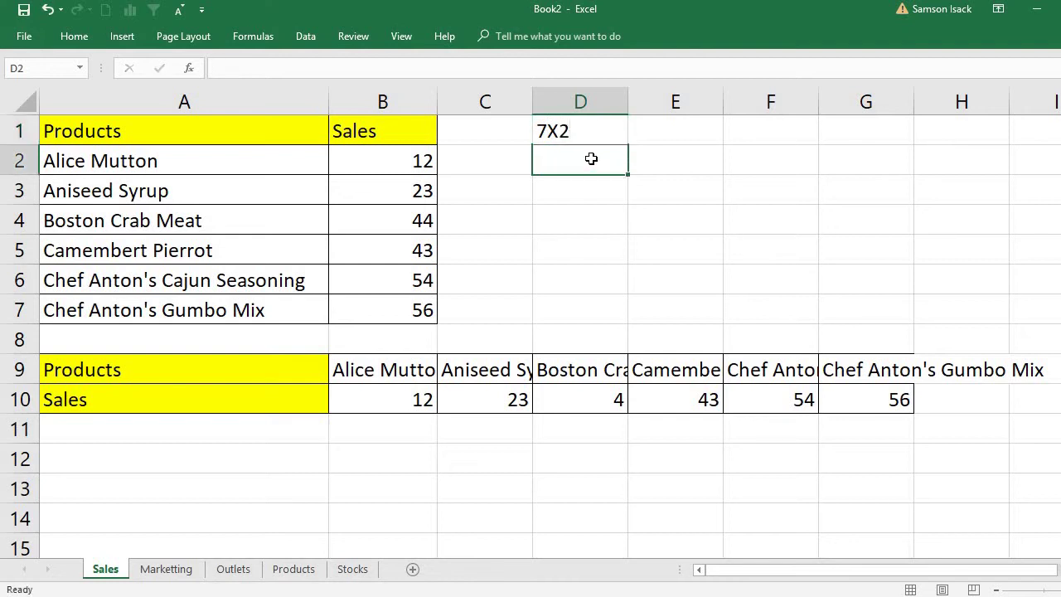
click(678, 138)
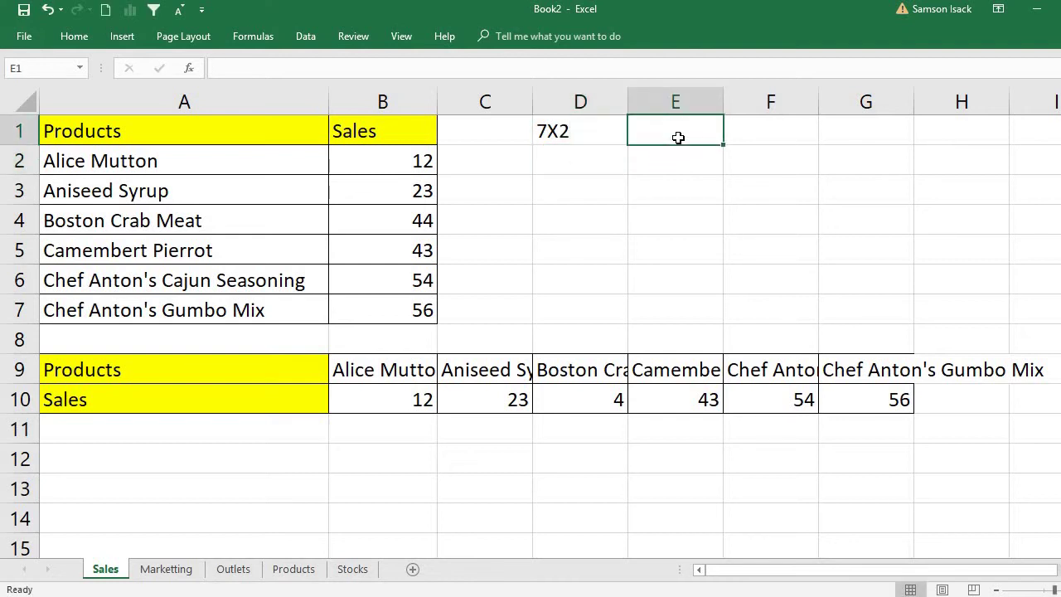
text(2)
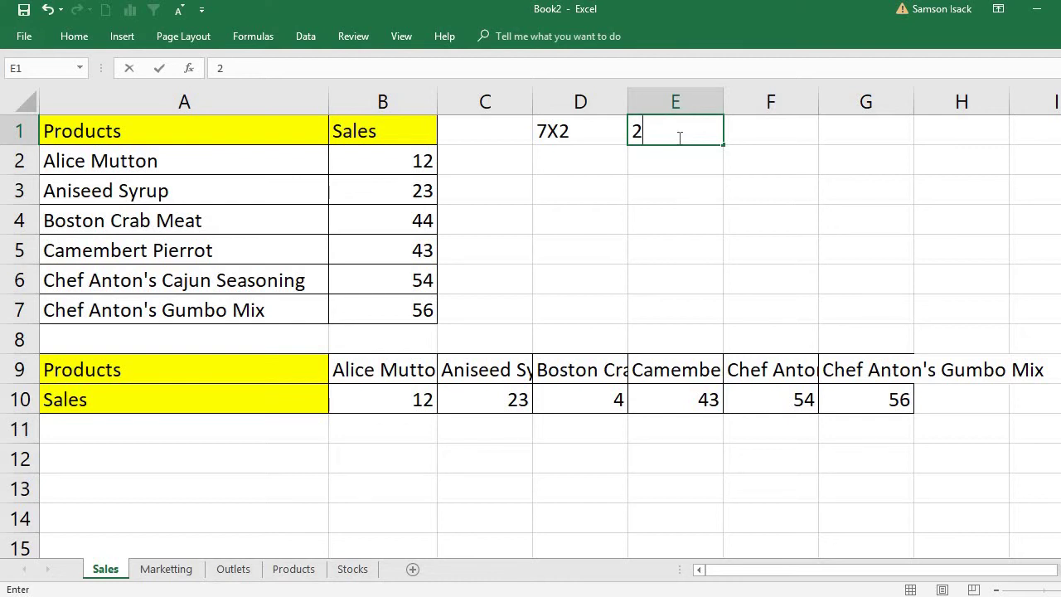
text(X7)
click(700, 216)
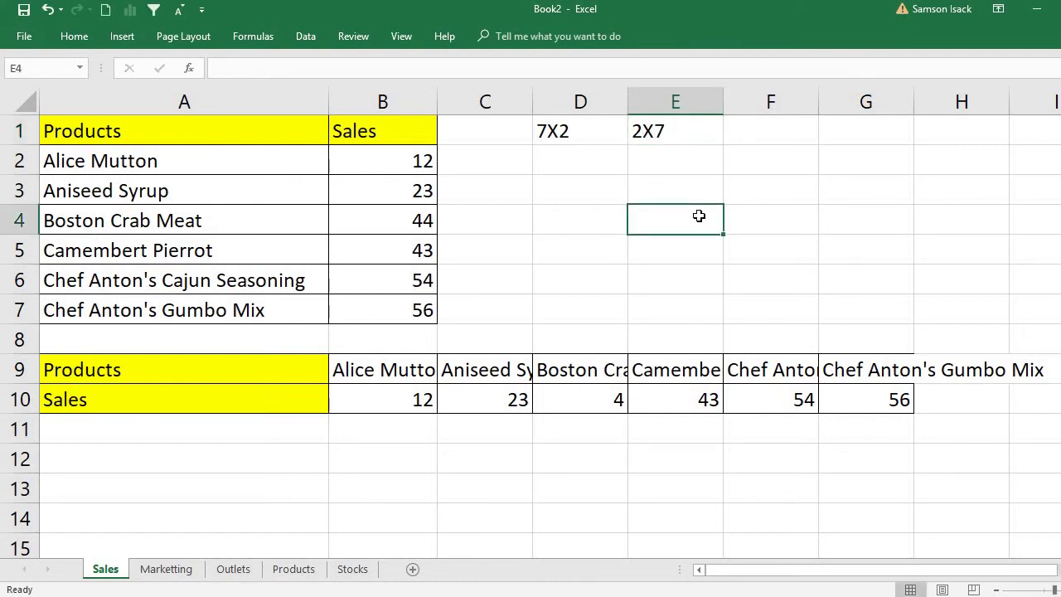
click(586, 136)
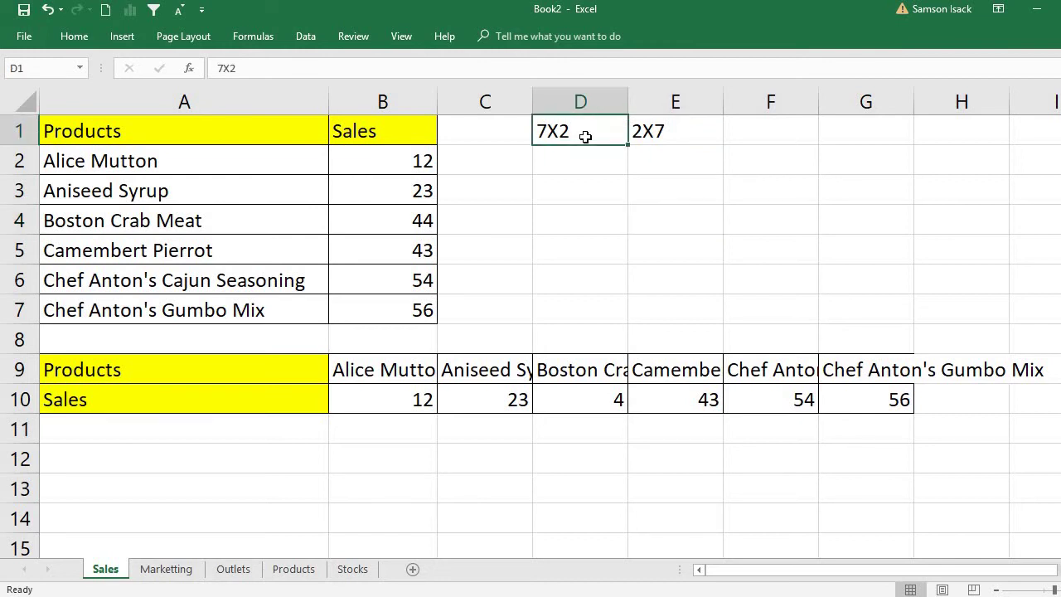
click(661, 131)
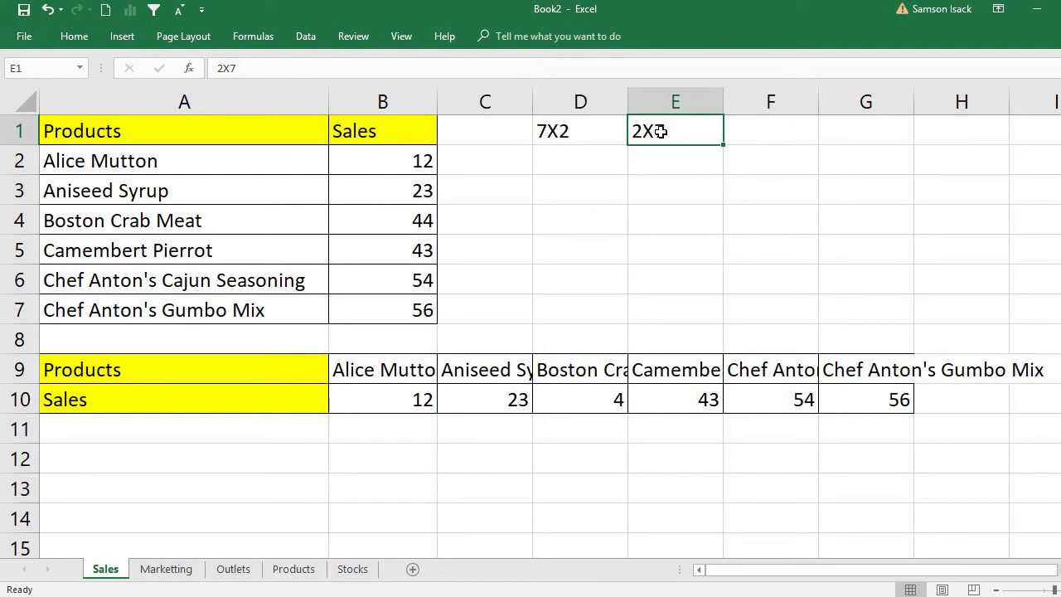
Step: Enter =TRANSPOSE(A1:B7) as an array formula across the range A12:G13
click(229, 460)
drag(230, 459, 863, 482)
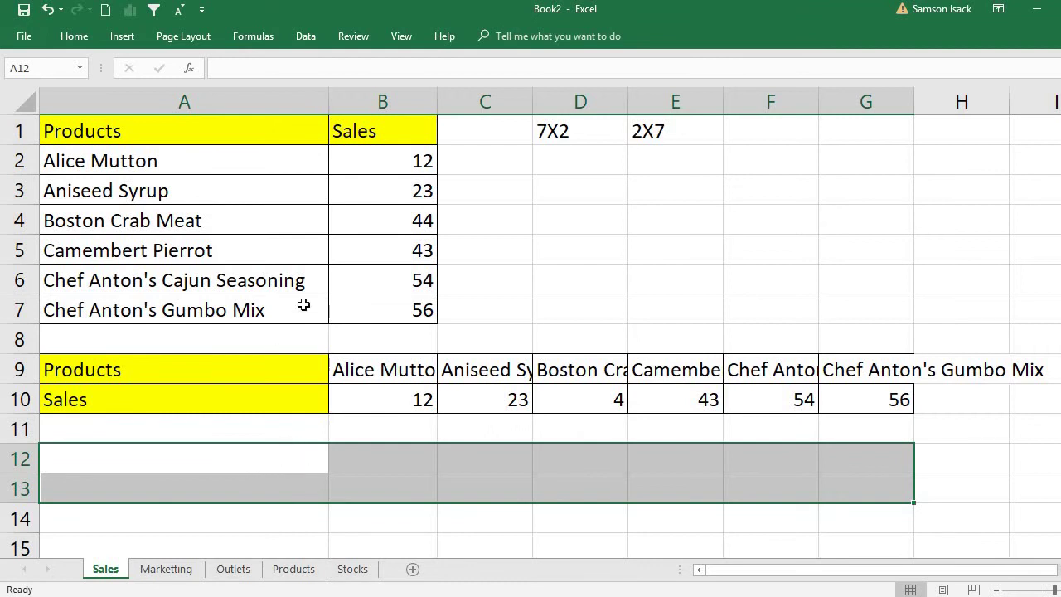
click(266, 70)
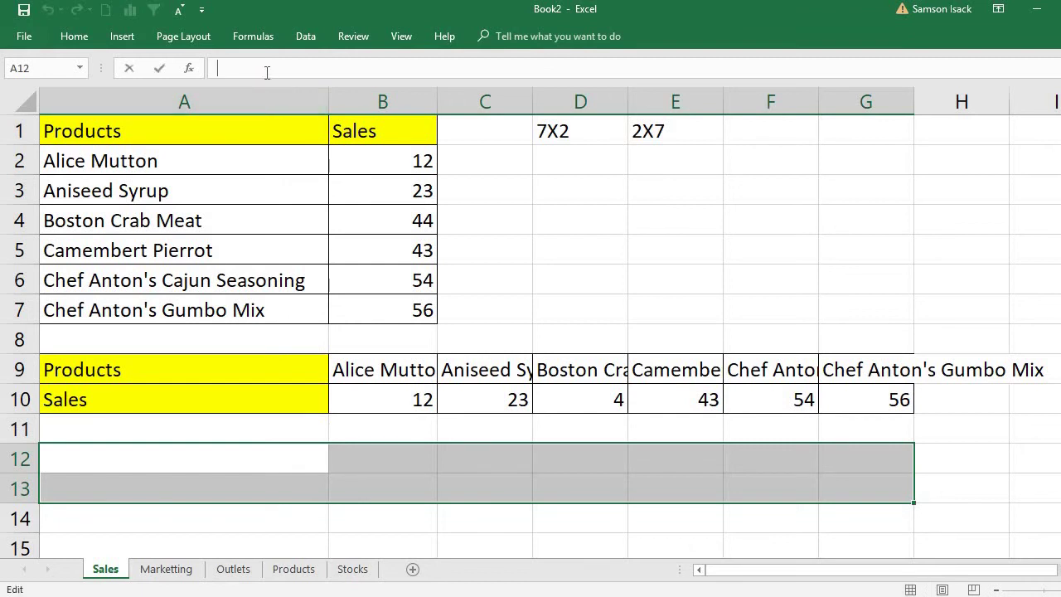
text(=t)
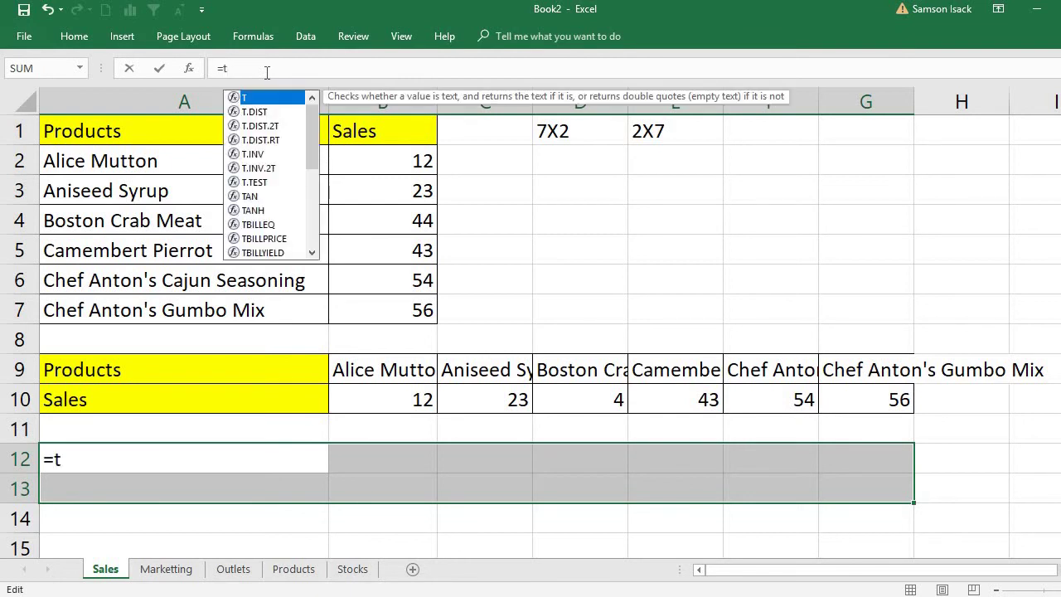
text(rans)
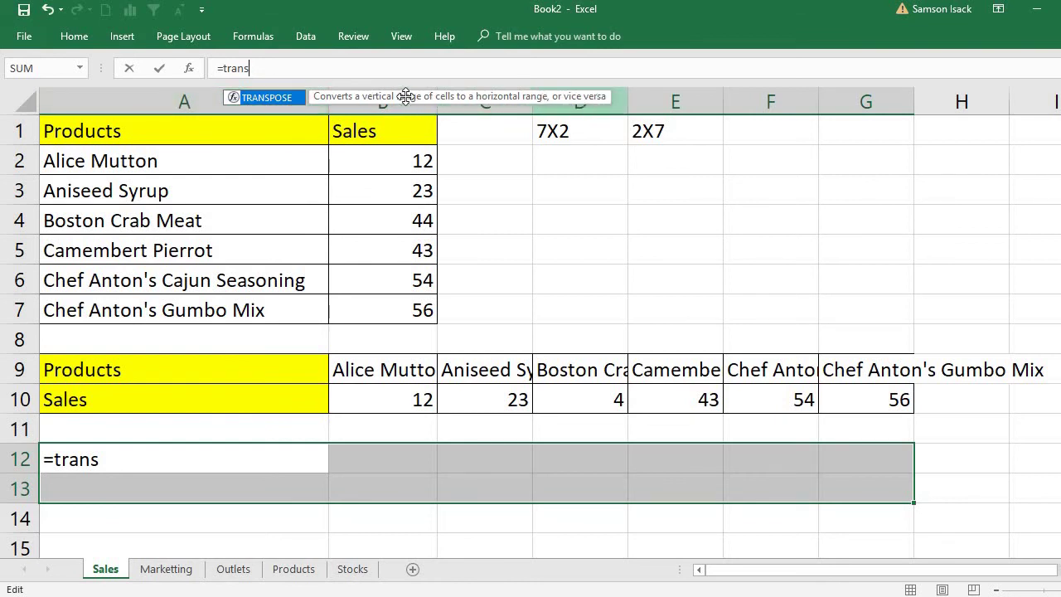
double_click(264, 97)
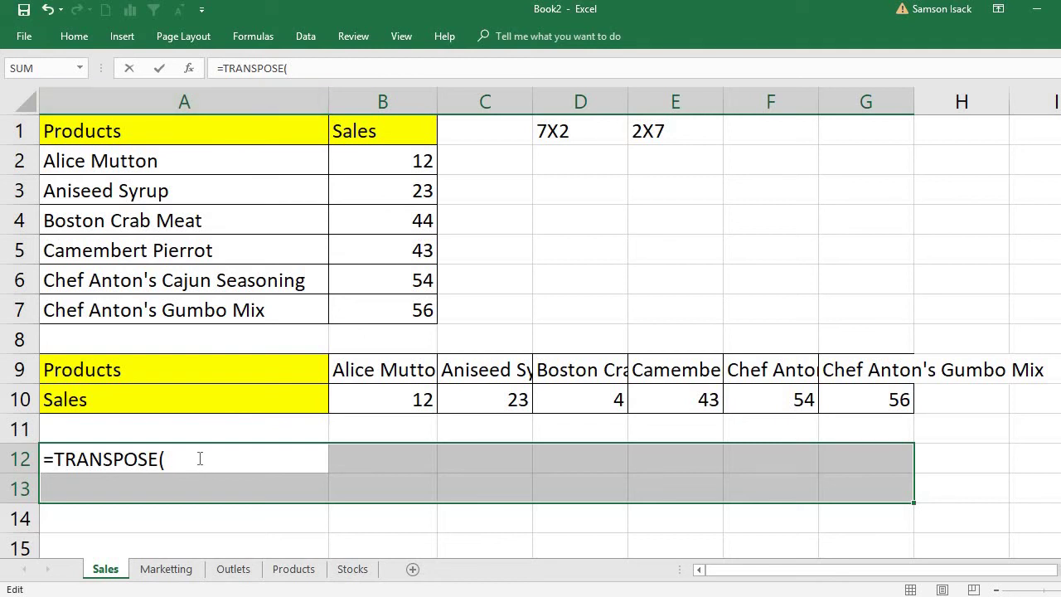
click(139, 133)
drag(139, 132, 373, 304)
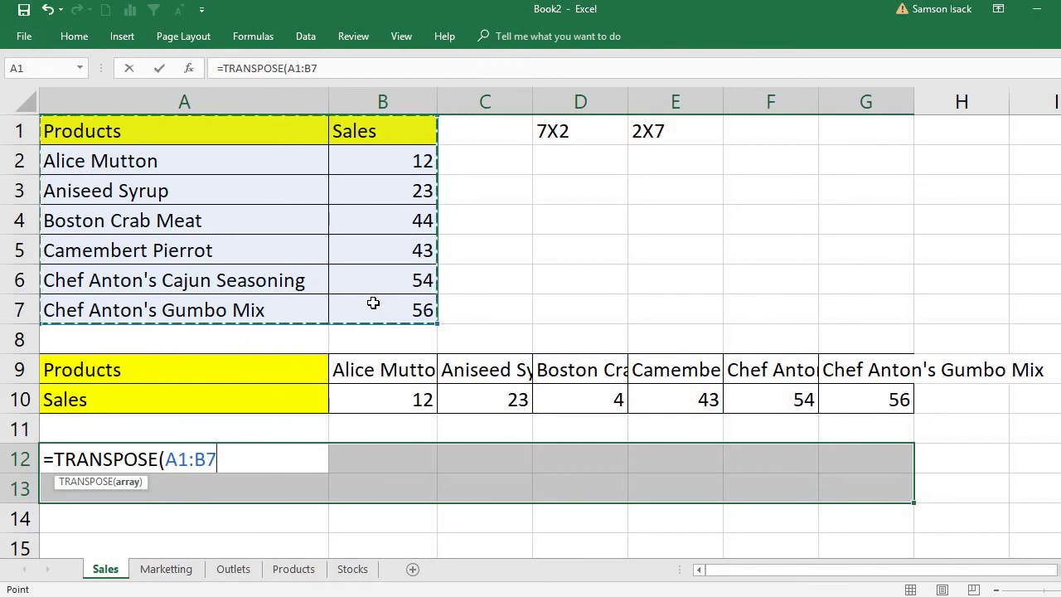
text())
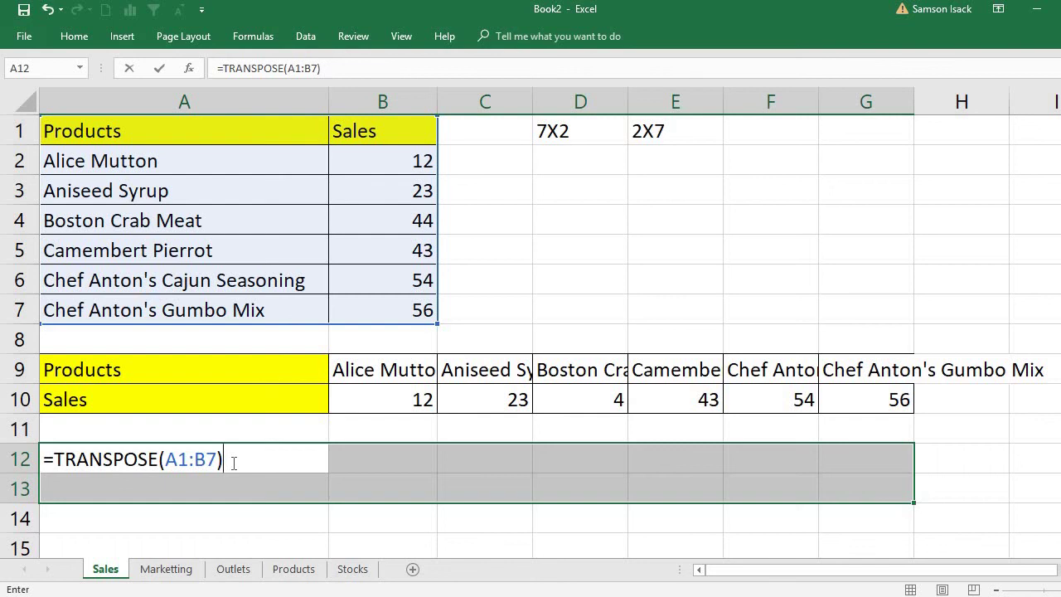
key(ctrl+shift+Return)
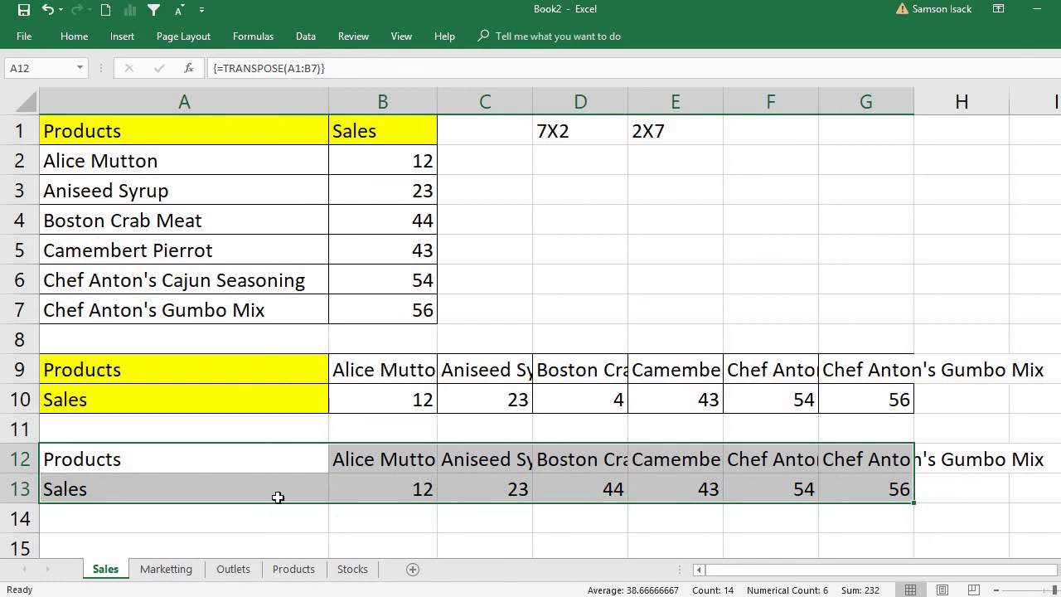
click(278, 497)
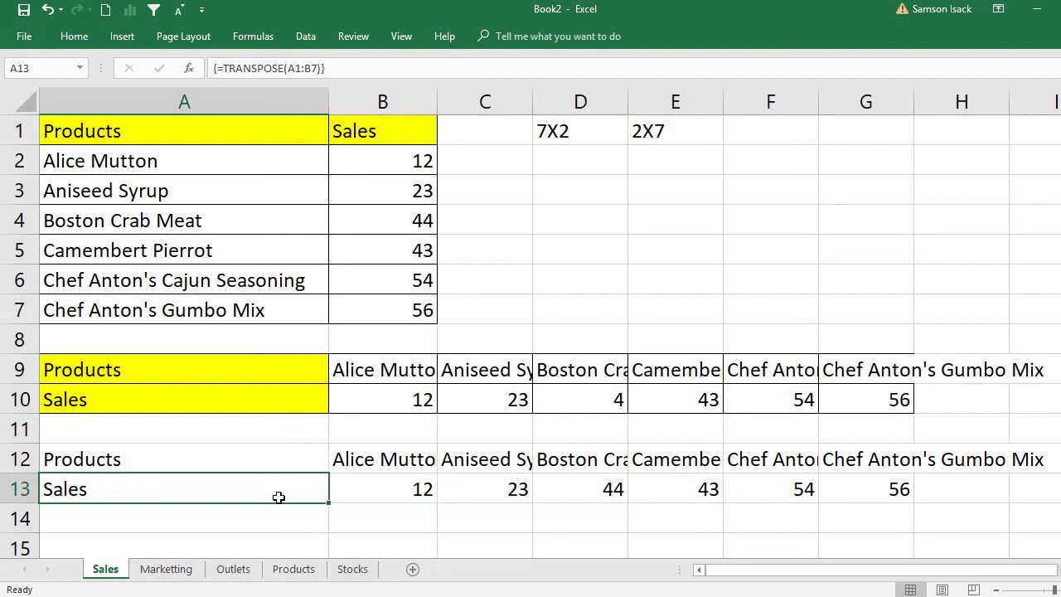
Step: Set the Boston Crab Meat sales figure in B4 to 34 and check the corresponding cell of the TRANSPOSE range
click(361, 220)
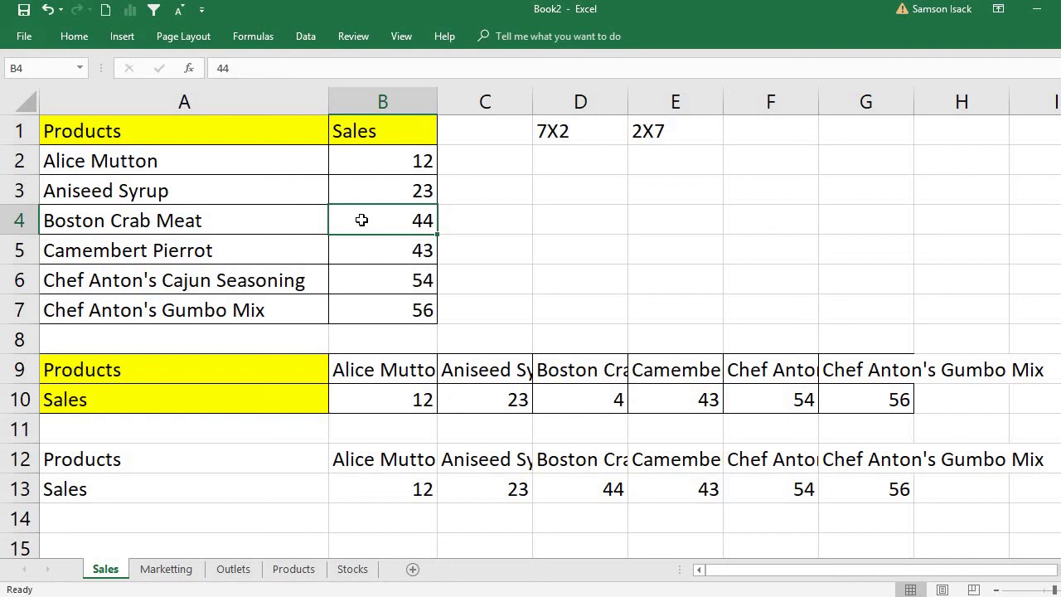
text(34)
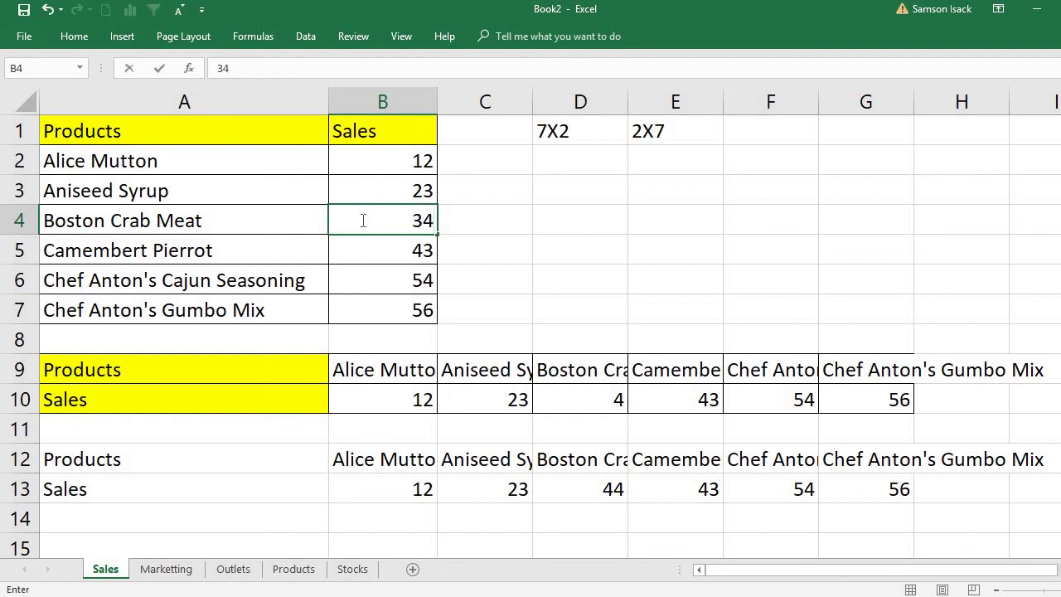
key(Return)
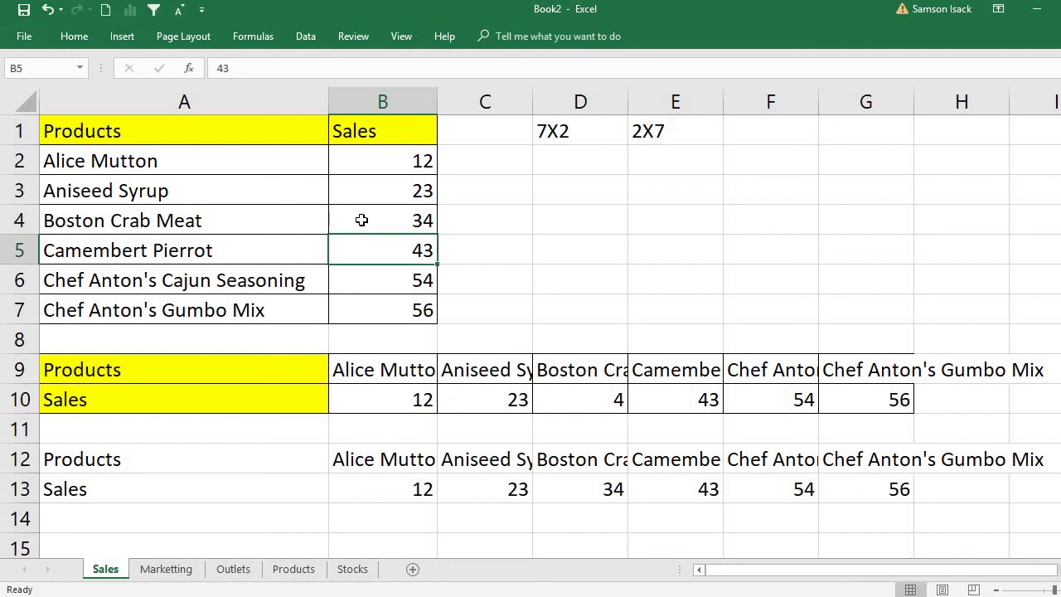
click(582, 488)
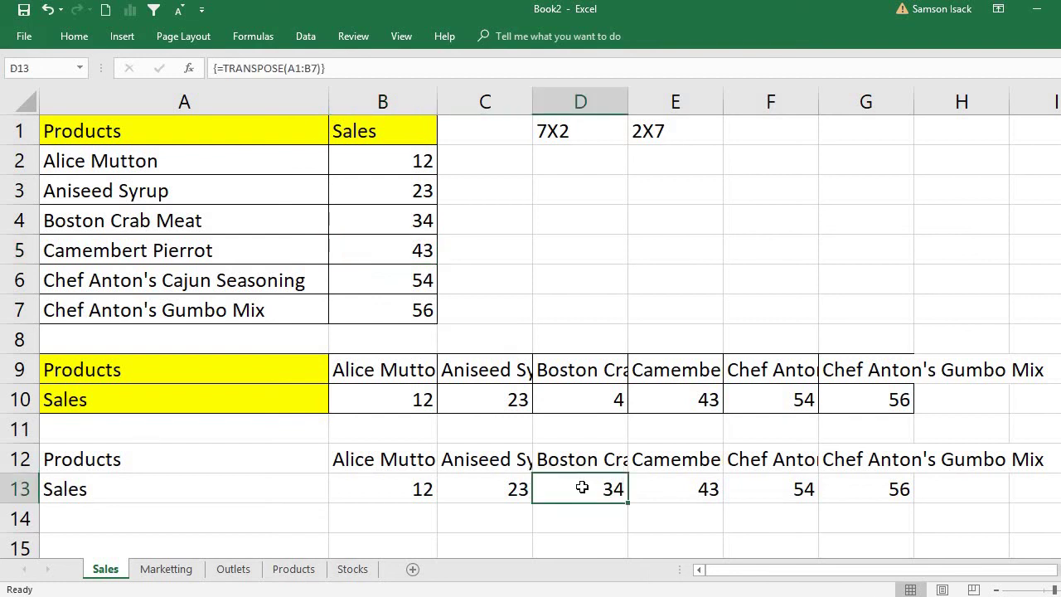